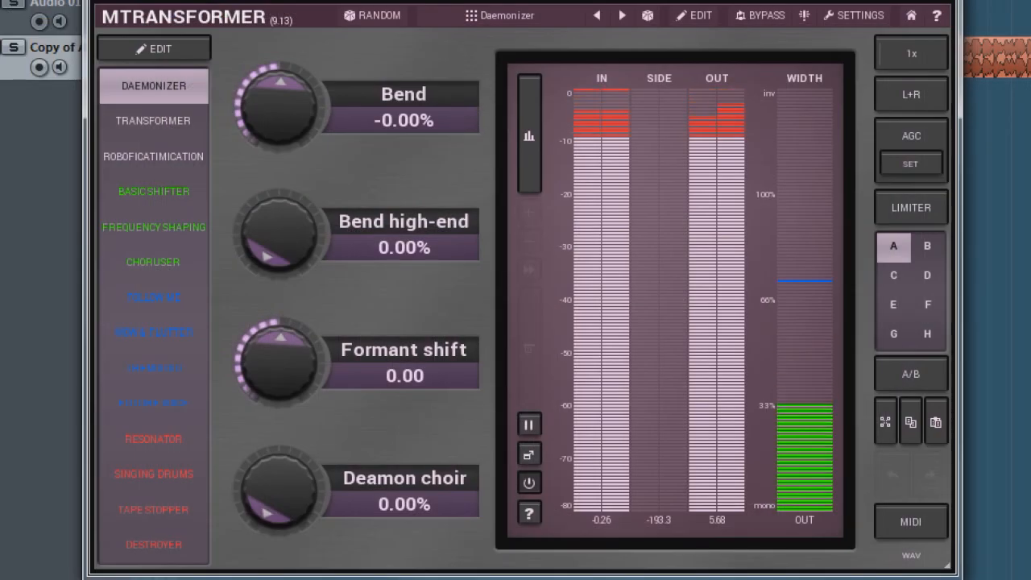
Step: Try out the Bend, Transform and Smearing amounts to demonstrate their effect on the sound
{"action": "left_click_drag", "start_coordinate": [279, 106], "coordinate": [280, 35]}
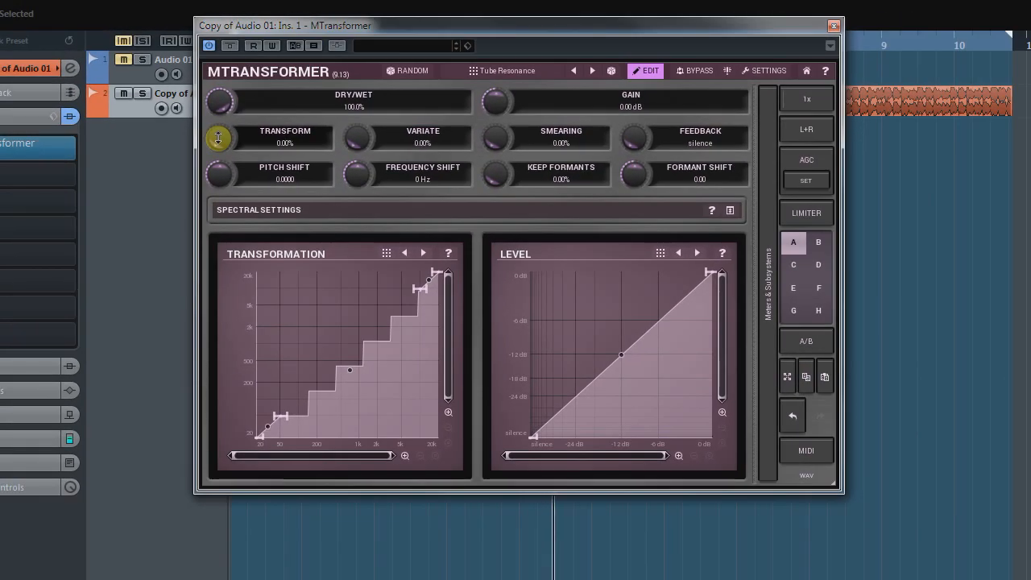
{"action": "mouse_move", "coordinate": [218, 138]}
{"action": "left_mouse_down"}
{"action": "mouse_move", "coordinate": [218, 85]}
{"action": "mouse_move", "coordinate": [218, 147]}
{"action": "left_mouse_up"}
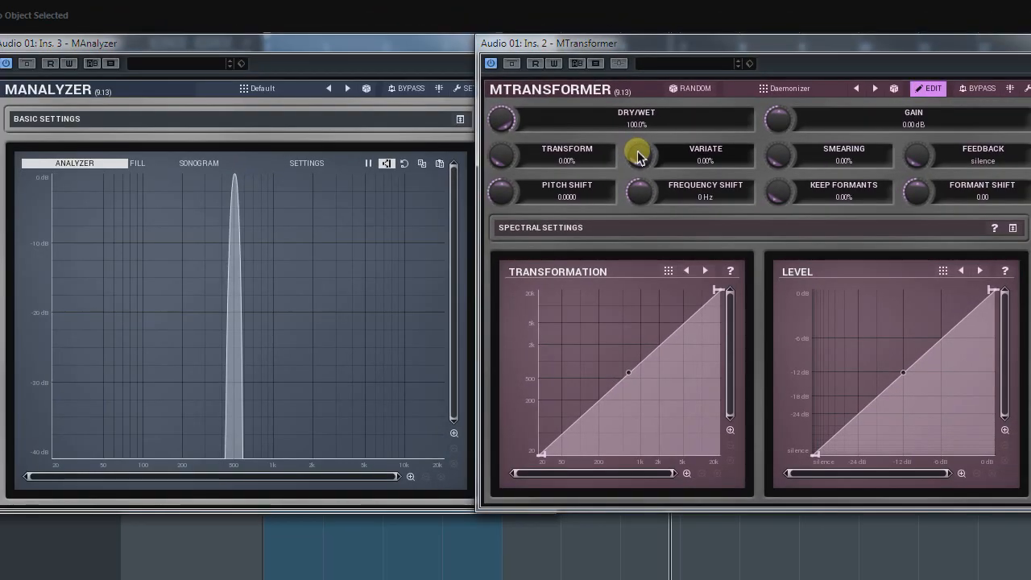
{"action": "mouse_move", "coordinate": [638, 155]}
{"action": "left_mouse_down"}
{"action": "mouse_move", "coordinate": [635, 148]}
{"action": "mouse_move", "coordinate": [638, 157]}
{"action": "left_mouse_up"}
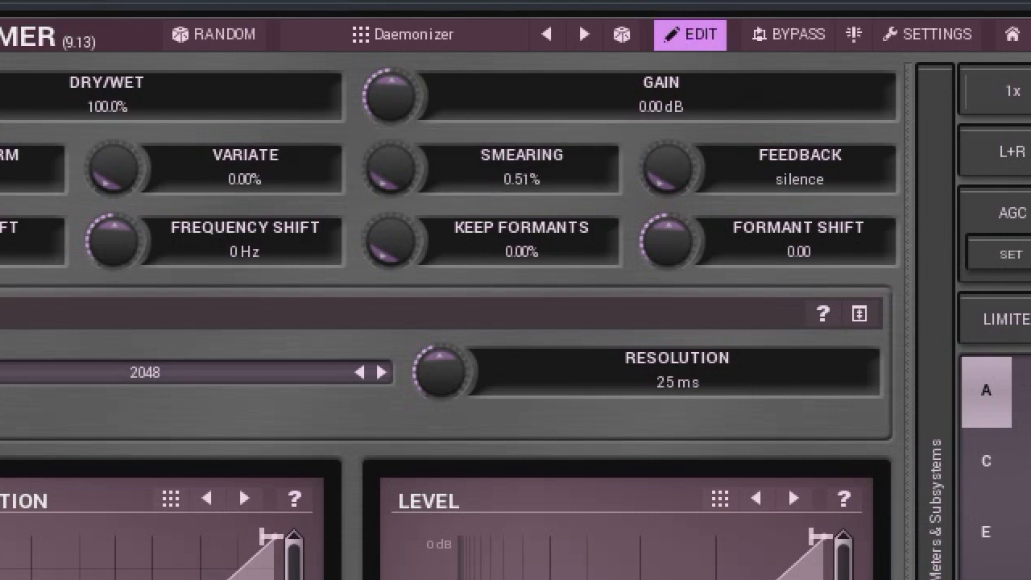
{"action": "left_click_drag", "start_coordinate": [391, 169], "coordinate": [390, 163]}
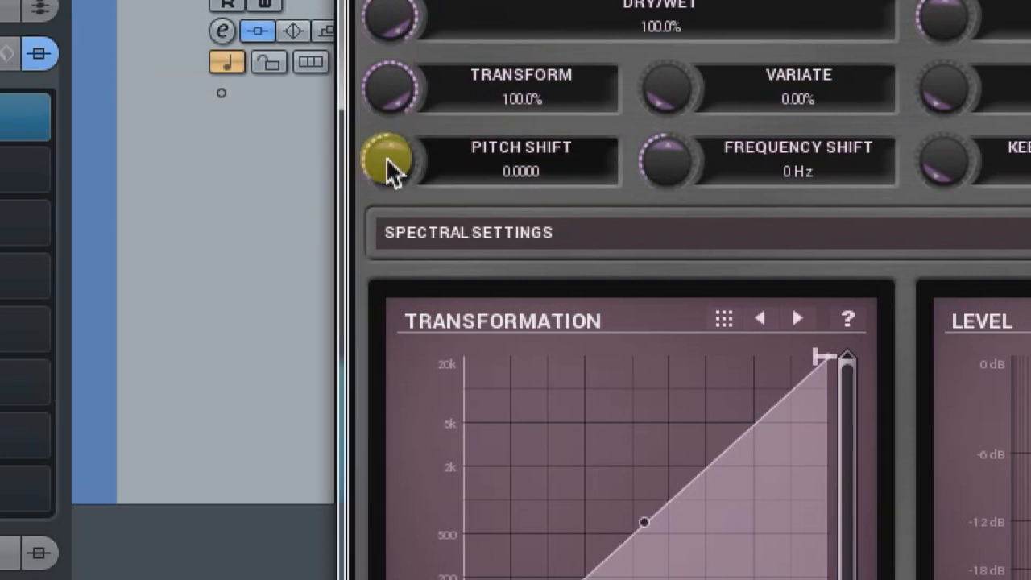
Step: Sweep the pitch shift through about +4.61, -4.99 and -10.56, reset it, and raise it to +6.72
{"action": "left_click_drag", "start_coordinate": [389, 169], "coordinate": [389, 164]}
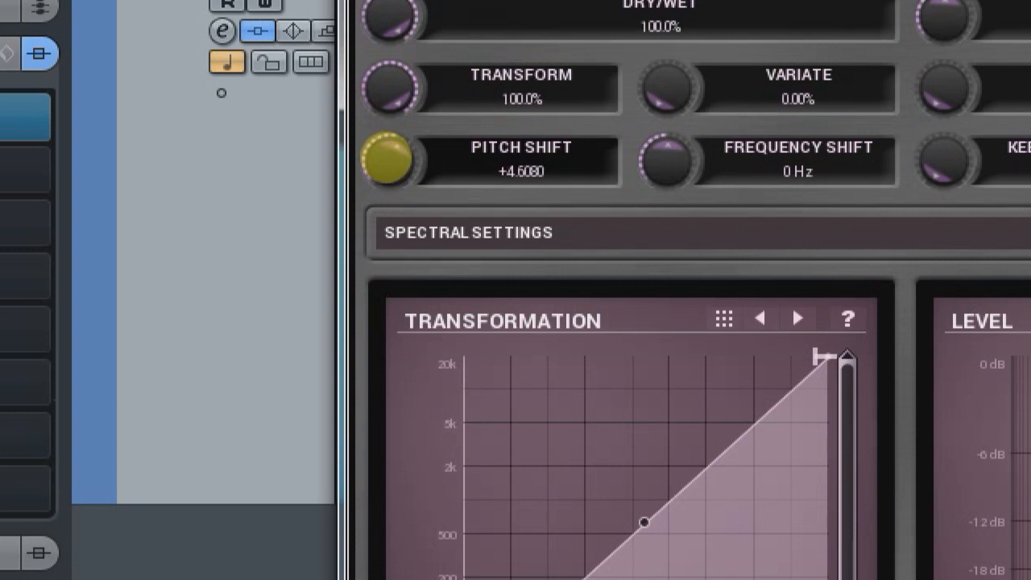
{"action": "left_click_drag", "start_coordinate": [389, 160], "coordinate": [389, 153]}
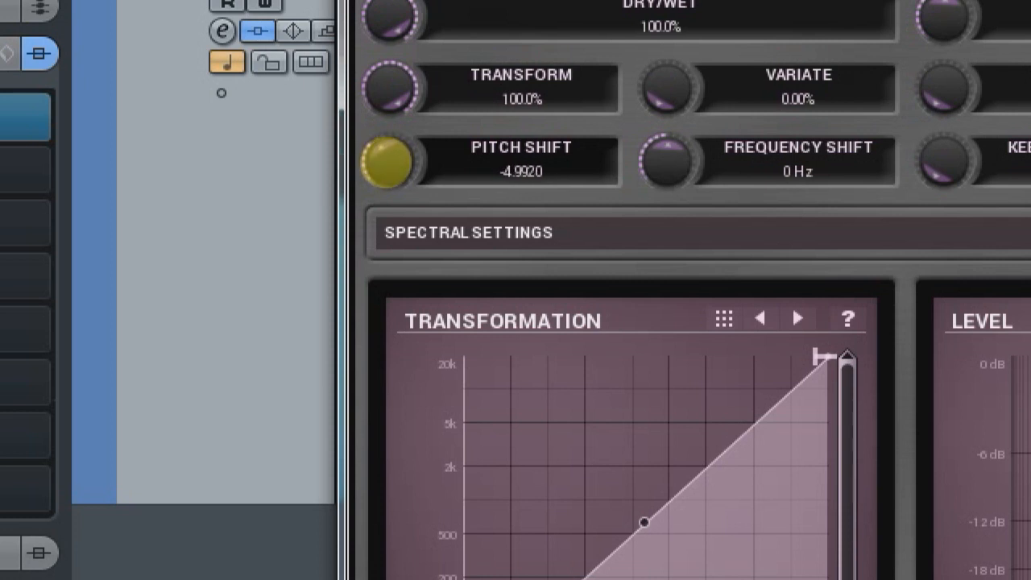
{"action": "left_click_drag", "start_coordinate": [389, 160], "coordinate": [389, 162]}
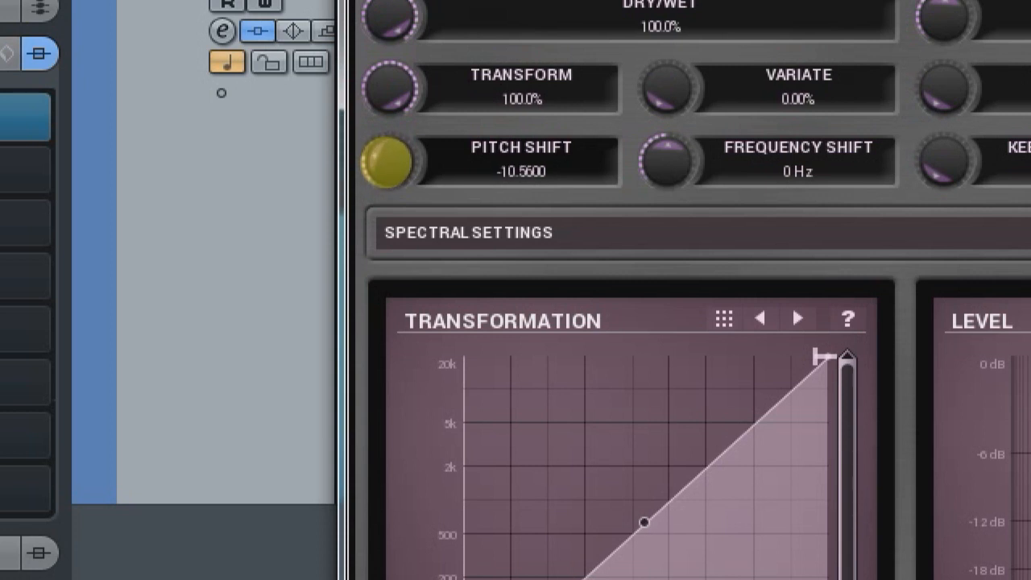
{"action": "double_click", "coordinate": [386, 160]}
{"action": "left_click_drag", "start_coordinate": [388, 163], "coordinate": [389, 115]}
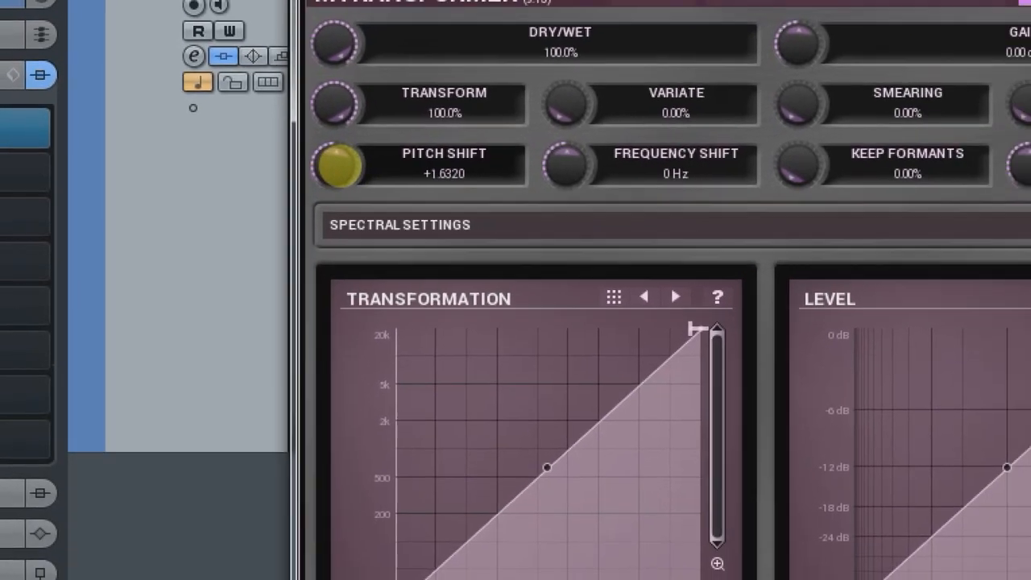
Step: Set Keep formants to 100% and try varying the frequency, pitch and formant shifts
{"action": "left_click_drag", "start_coordinate": [290, 171], "coordinate": [291, 163]}
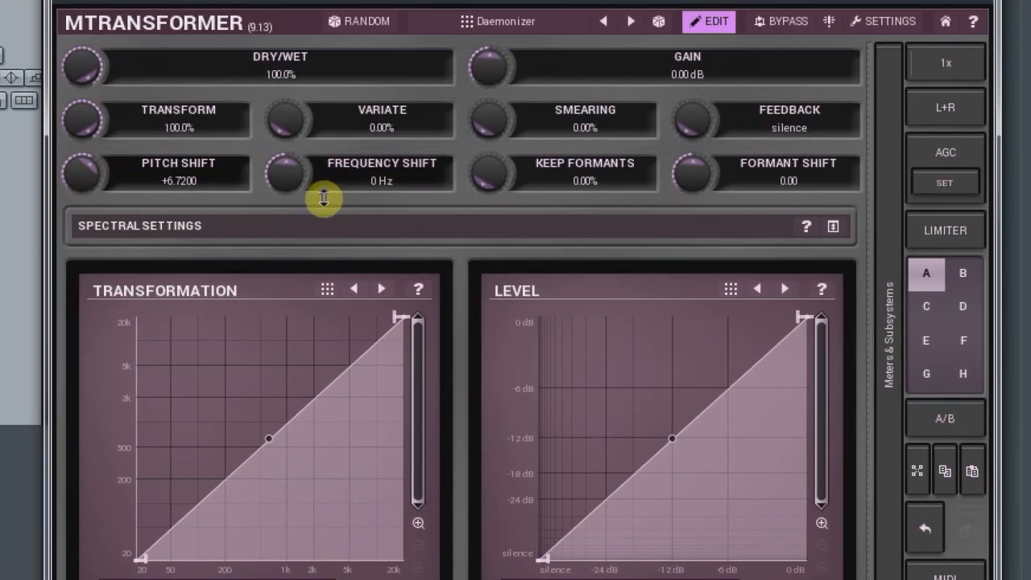
{"action": "mouse_move", "coordinate": [489, 170]}
{"action": "left_mouse_down"}
{"action": "mouse_move", "coordinate": [489, 156]}
{"action": "mouse_move", "coordinate": [495, 176]}
{"action": "left_mouse_up"}
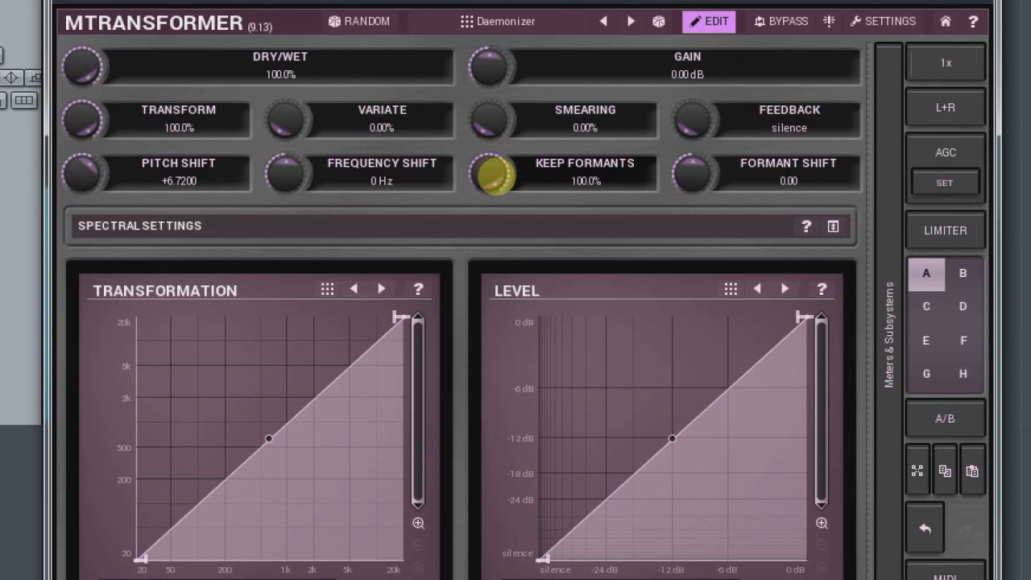
{"action": "left_click_drag", "start_coordinate": [85, 174], "coordinate": [82, 178]}
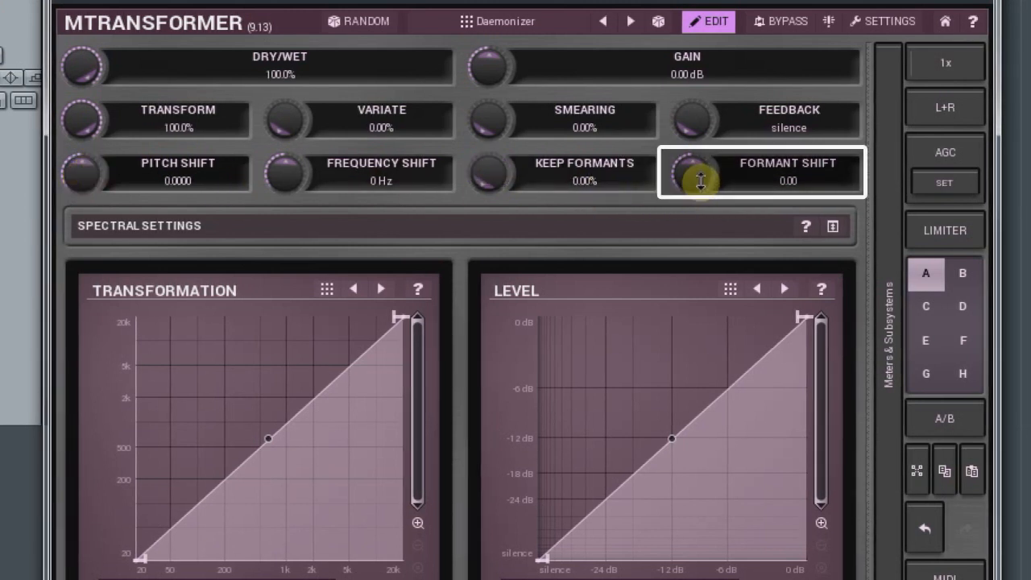
{"action": "mouse_move", "coordinate": [694, 179]}
{"action": "left_mouse_down"}
{"action": "mouse_move", "coordinate": [694, 158]}
{"action": "mouse_move", "coordinate": [694, 180]}
{"action": "left_mouse_up"}
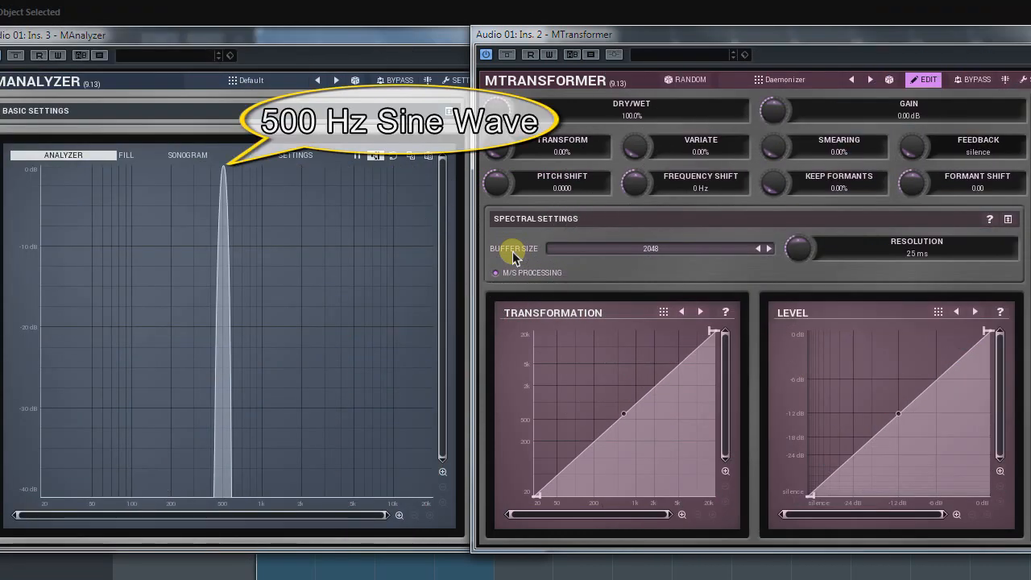
Step: Set the pitch shift to +12 and raise the feedback to -6 dB
{"action": "double_click", "coordinate": [559, 191]}
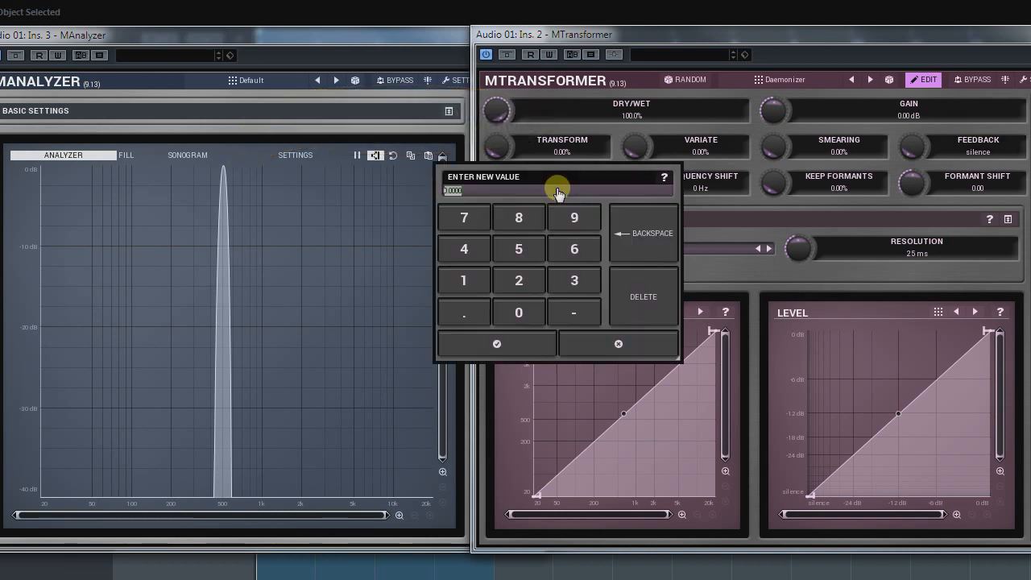
{"action": "type", "text": "12"}
{"action": "key", "text": "Return"}
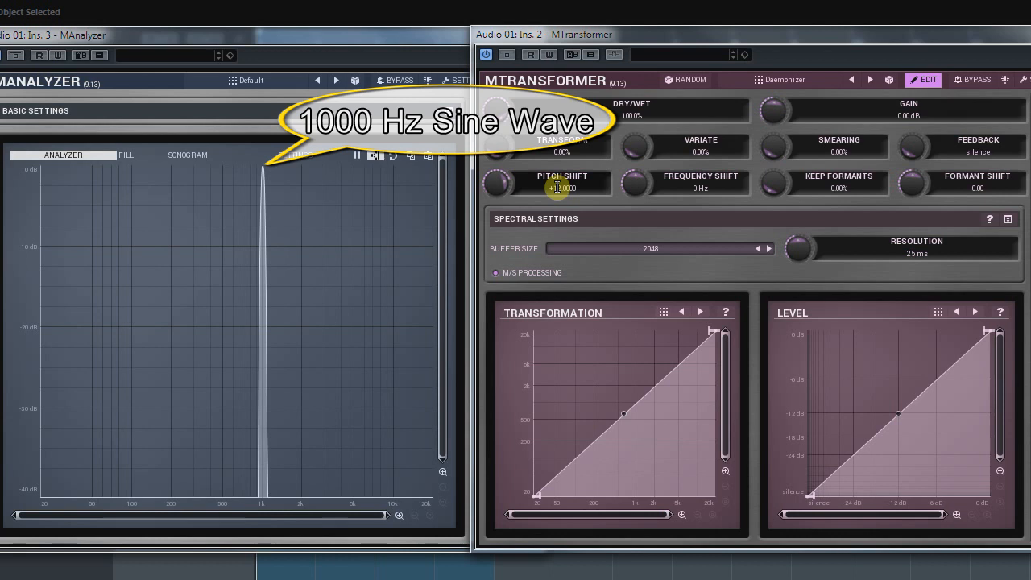
{"action": "left_click_drag", "start_coordinate": [914, 149], "coordinate": [914, 106]}
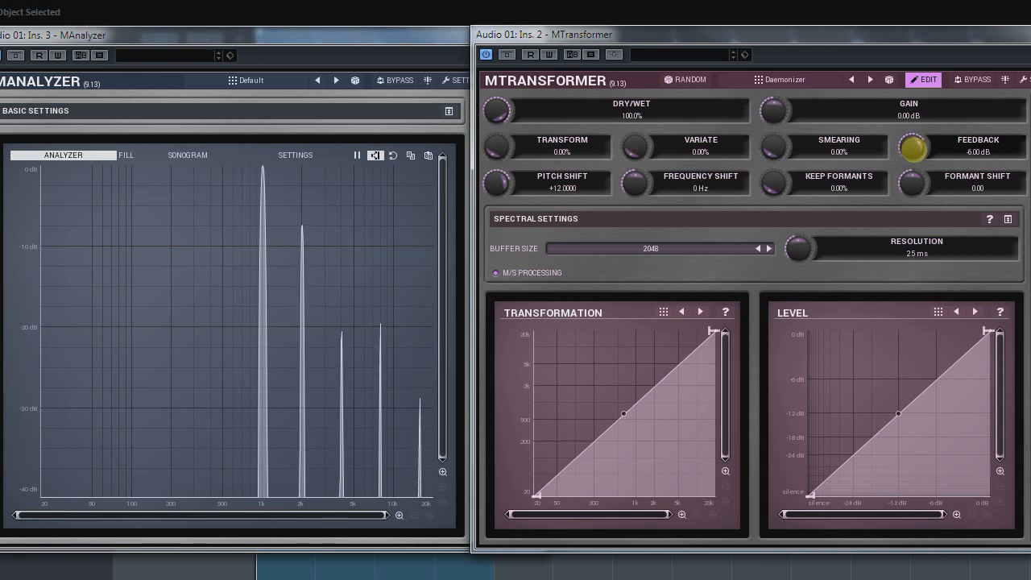
Step: Lower the pitch shift to about +6.53, and restore pitch shift and feedback to their defaults
{"action": "left_click_drag", "start_coordinate": [497, 184], "coordinate": [497, 209]}
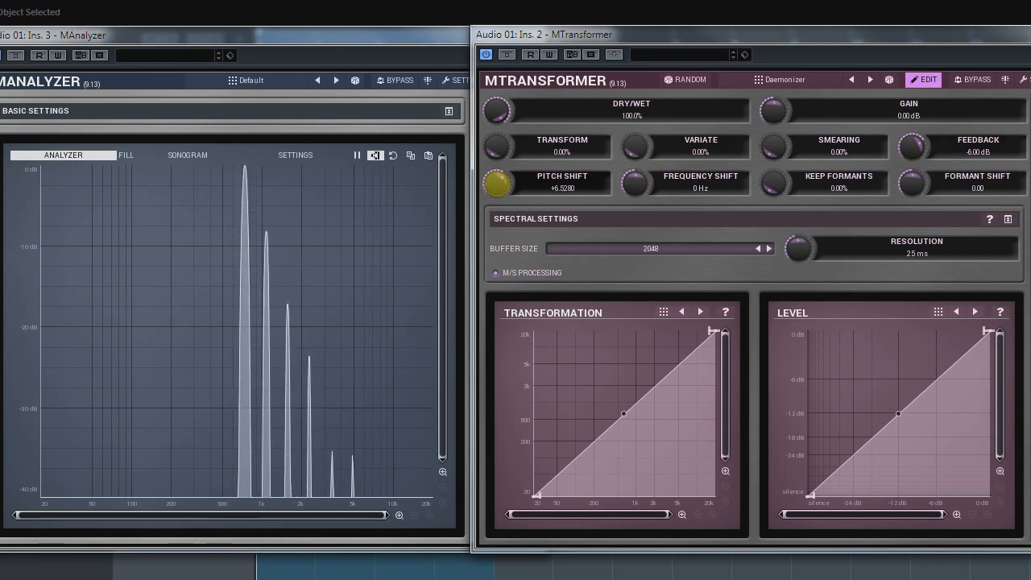
{"action": "double_click", "coordinate": [497, 184]}
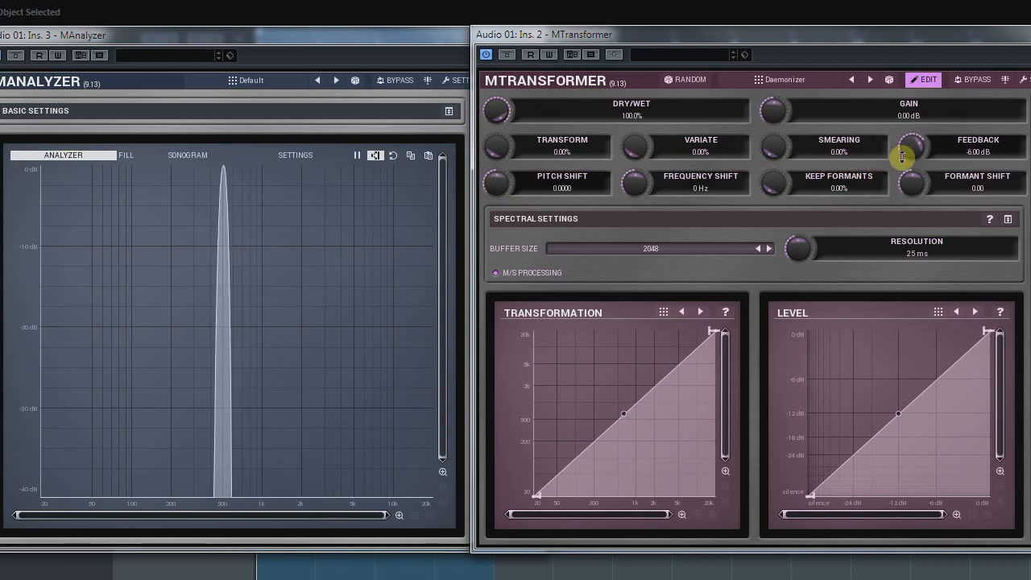
{"action": "double_click", "coordinate": [913, 151]}
Step: Set the frequency shift to 500 Hz and raise the feedback to about -3.92 dB
{"action": "left_click", "coordinate": [701, 194]}
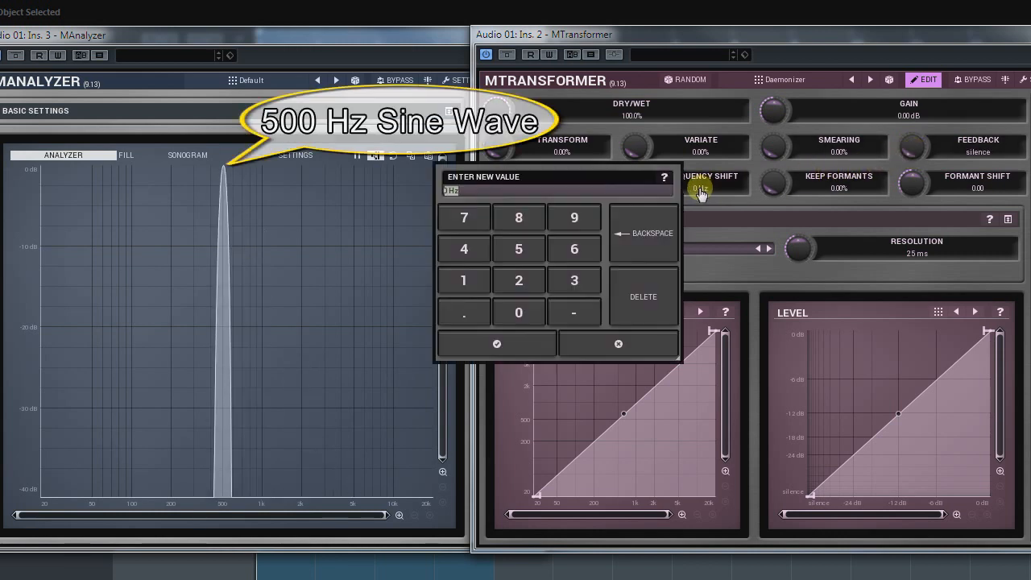
{"action": "type", "text": "500"}
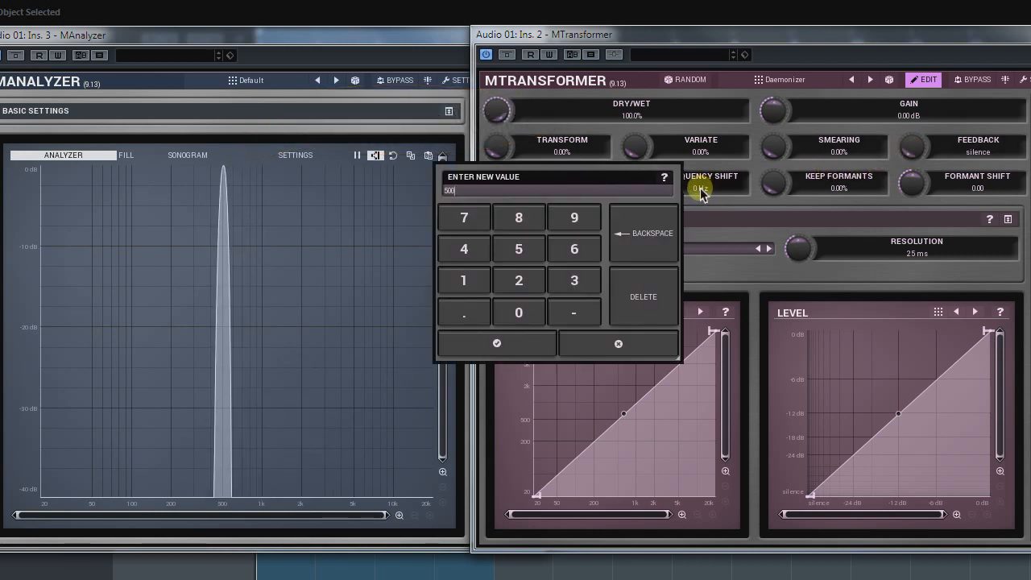
{"action": "key", "text": "Return"}
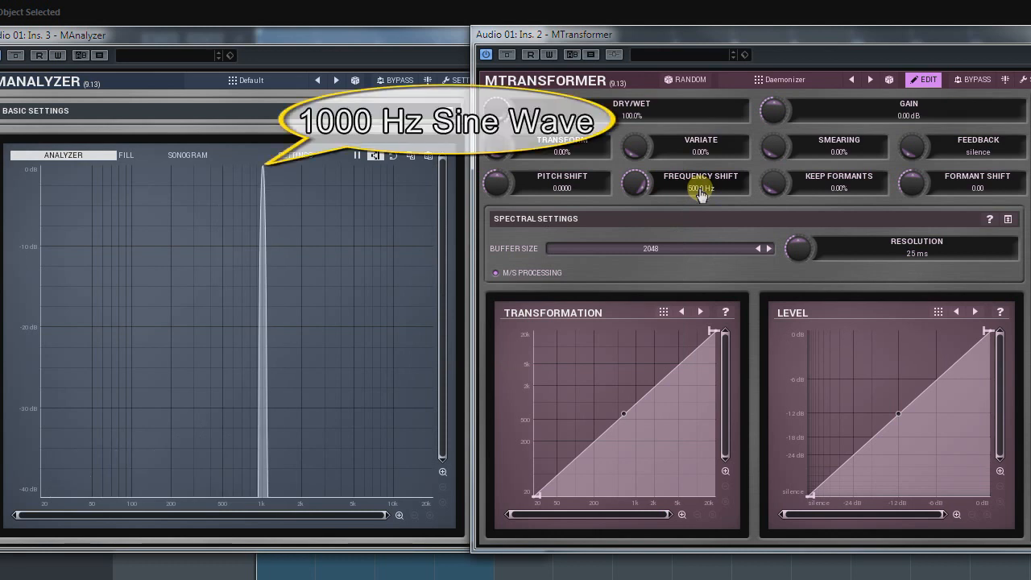
{"action": "left_click_drag", "start_coordinate": [913, 146], "coordinate": [913, 121]}
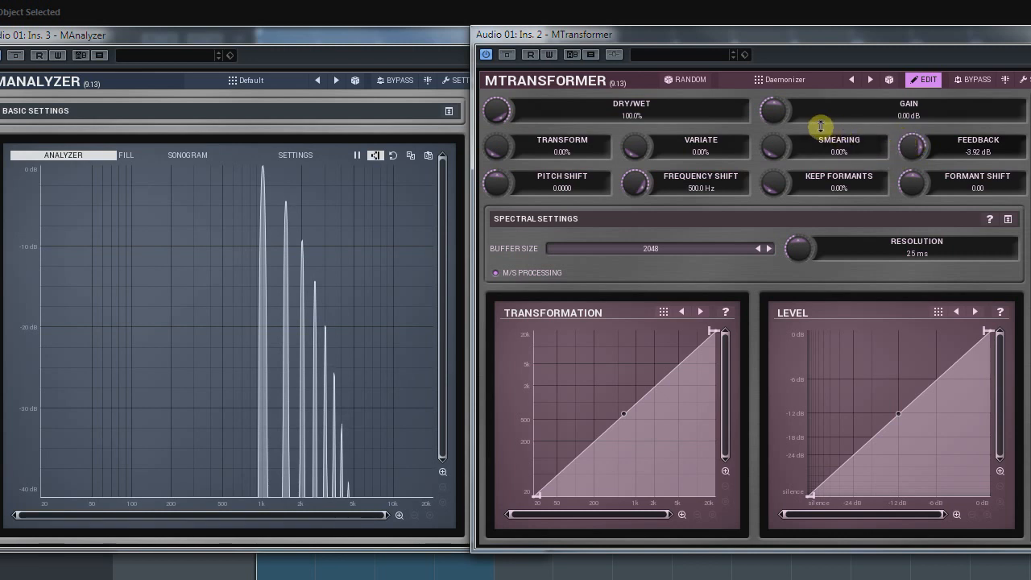
{"action": "left_click_drag", "start_coordinate": [776, 118], "coordinate": [771, 117]}
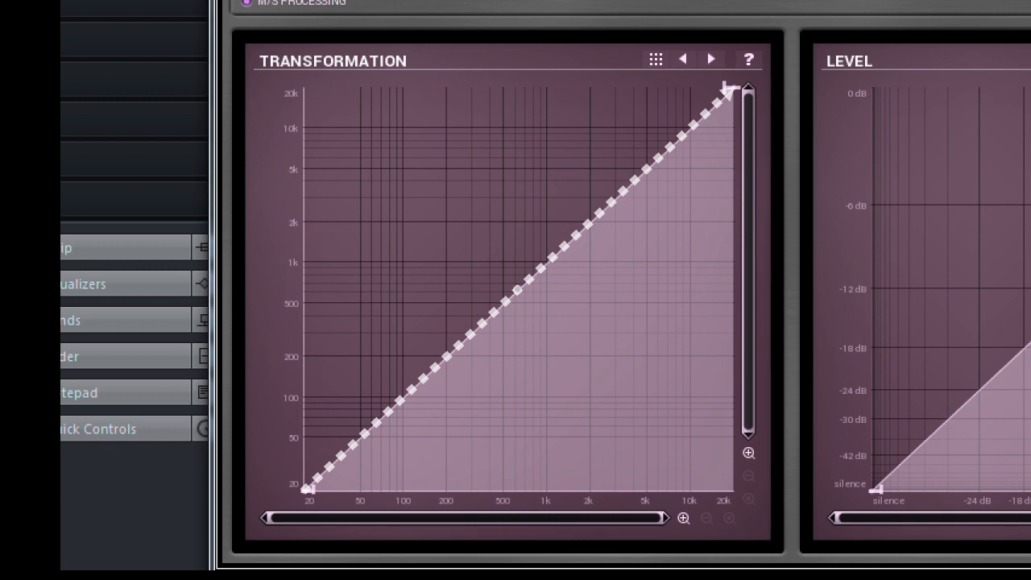
Step: Add three points to the Transformation graph at about 250, 330 and 1400 Hz, mapped to about 60, 250 and 500 Hz
{"action": "left_click", "coordinate": [440, 367]}
{"action": "left_click_drag", "start_coordinate": [441, 370], "coordinate": [463, 429]}
{"action": "left_click_drag", "start_coordinate": [529, 362], "coordinate": [477, 342]}
{"action": "left_click", "coordinate": [545, 276]}
{"action": "left_click_drag", "start_coordinate": [545, 276], "coordinate": [566, 303]}
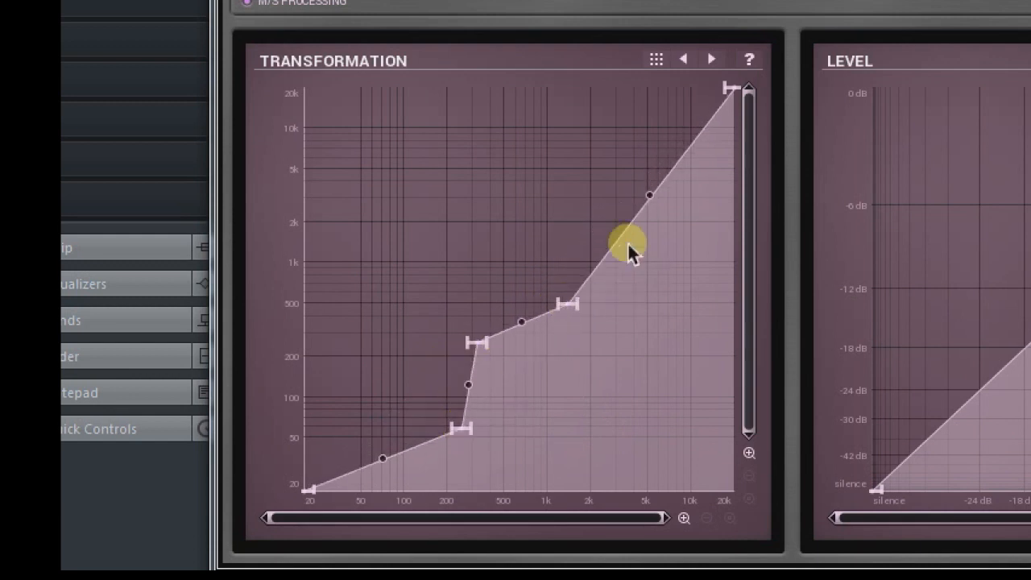
Step: Bend the highest-frequency segment of the Transformation curve downward and apply Mode 3 curvature to the segment between the second and third added points
{"action": "left_click_drag", "start_coordinate": [650, 208], "coordinate": [676, 459]}
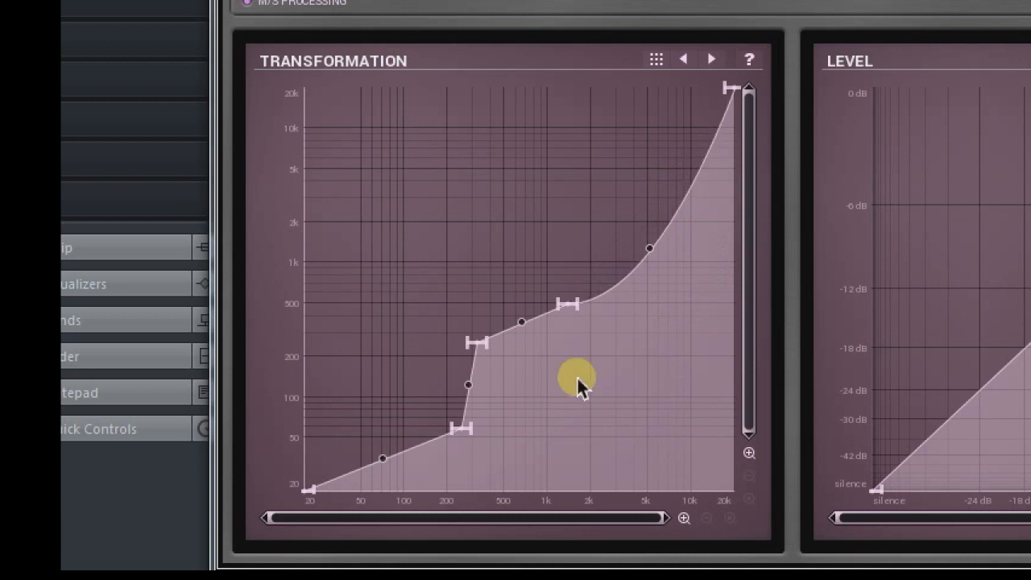
{"action": "right_click", "coordinate": [521, 329]}
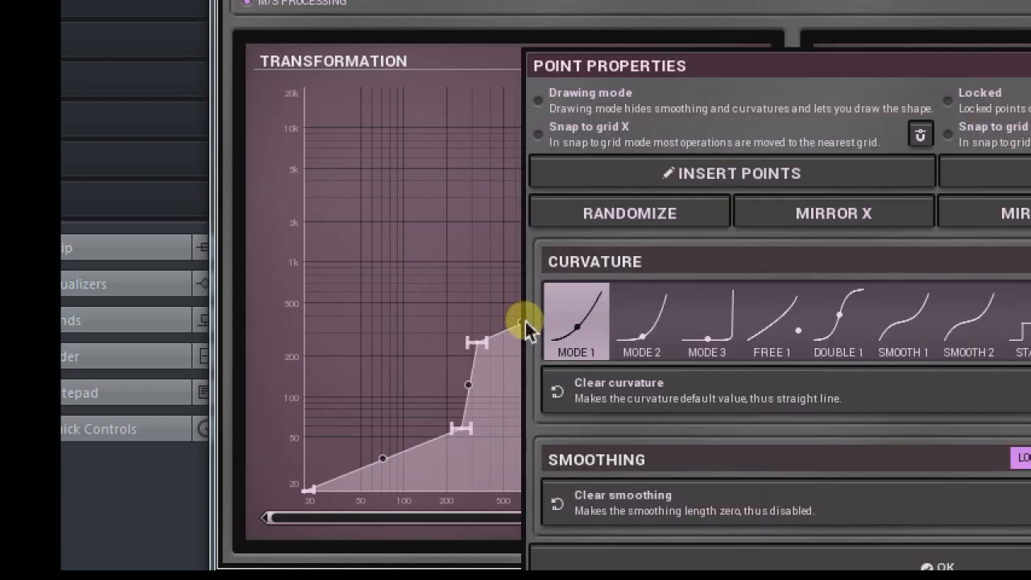
{"action": "left_click", "coordinate": [702, 326]}
{"action": "left_click", "coordinate": [942, 565]}
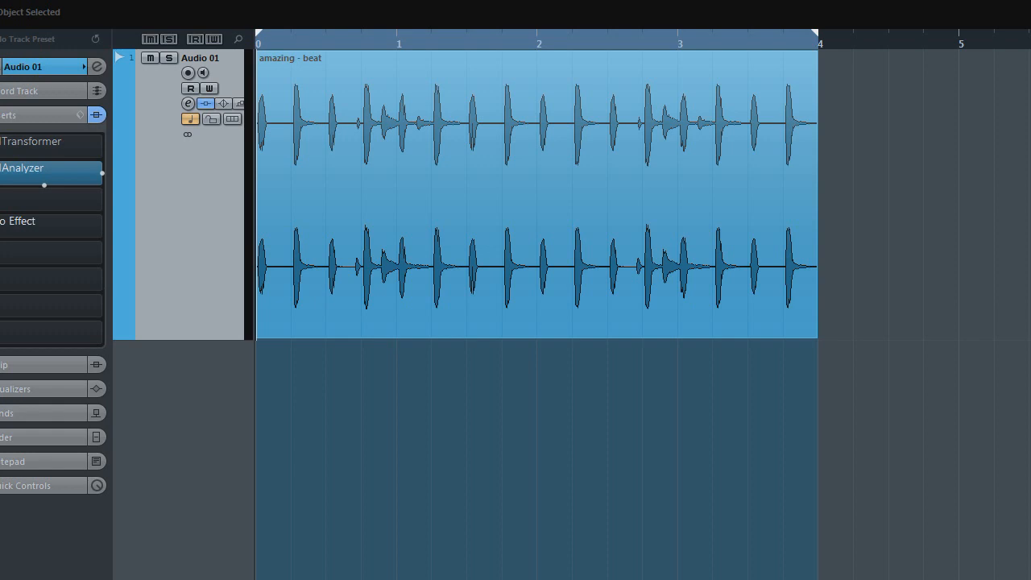
Step: Play the beat on the Audio 01 track and examine its frequency spectrum in MAnalyzer
{"action": "key", "text": "space"}
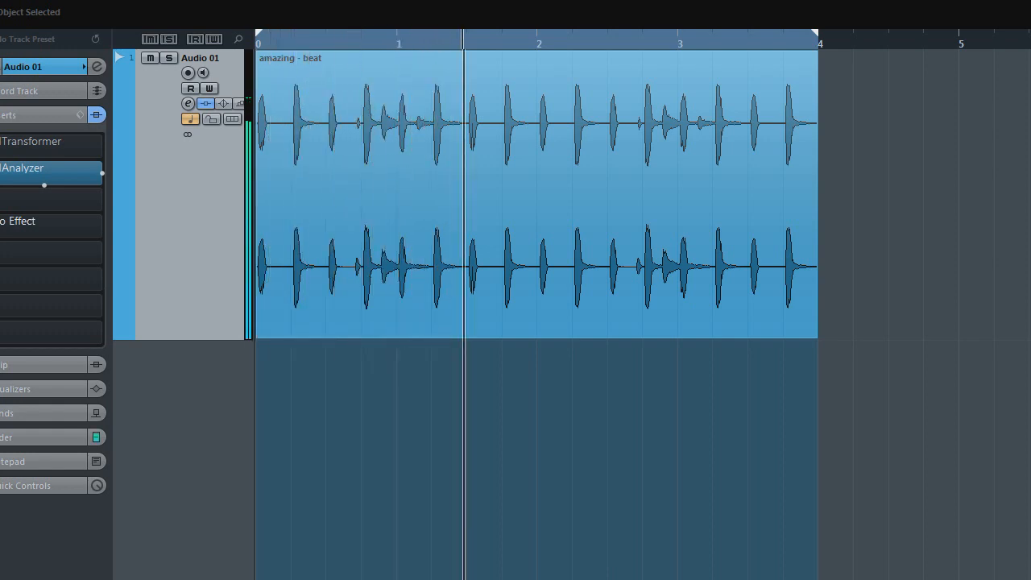
{"action": "key", "text": "space"}
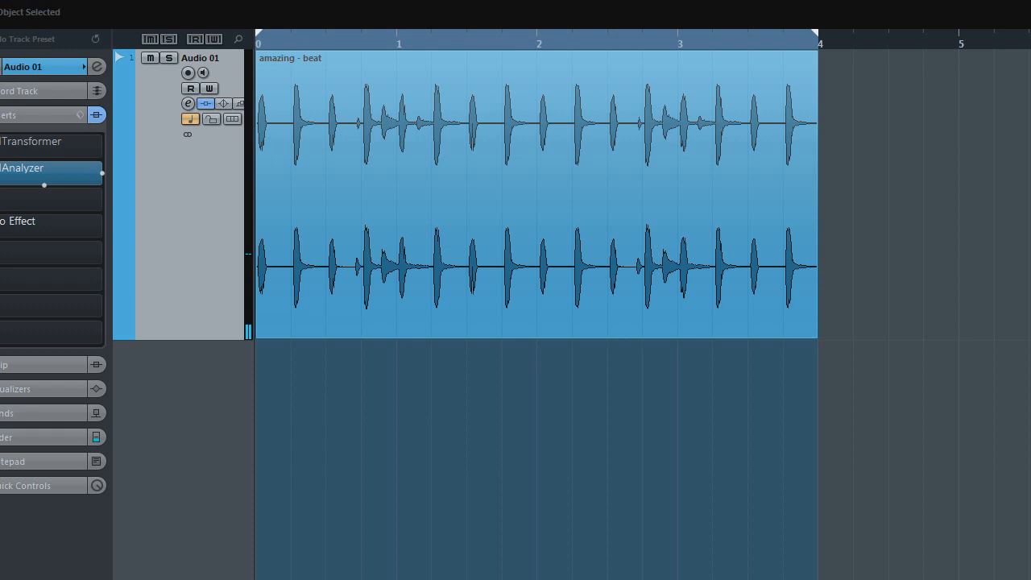
{"action": "left_click", "coordinate": [14, 178]}
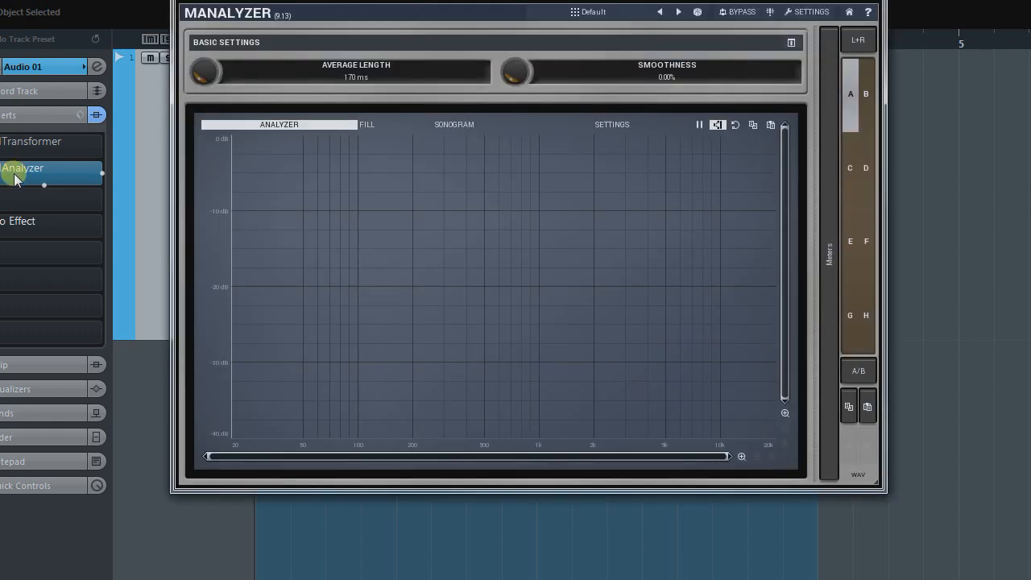
{"action": "key", "text": "space"}
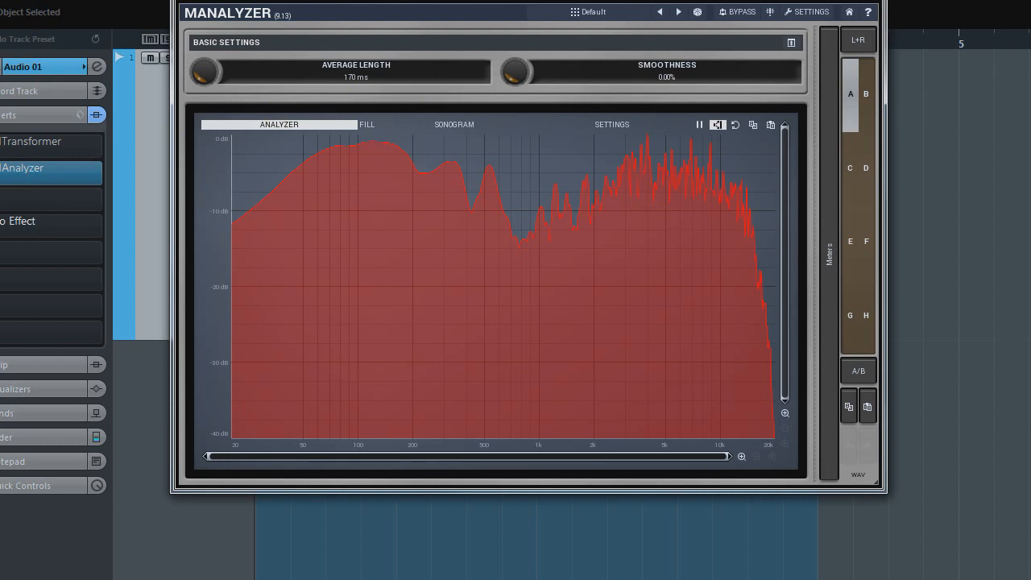
Step: Open MTransformer and add two points to the Transformation graph at about 500 Hz and 400 Hz
{"action": "left_click", "coordinate": [16, 145]}
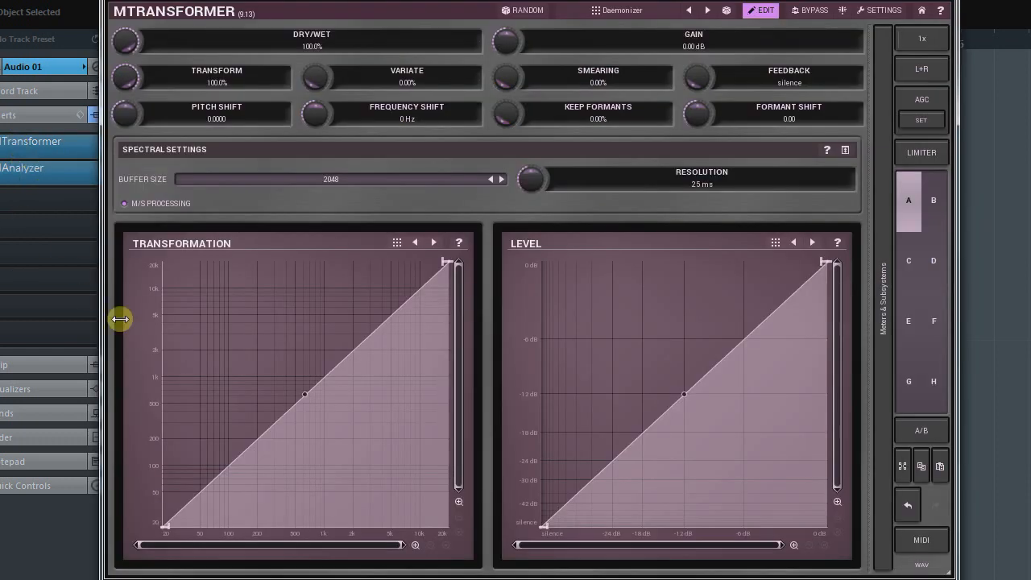
{"action": "double_click", "coordinate": [294, 404]}
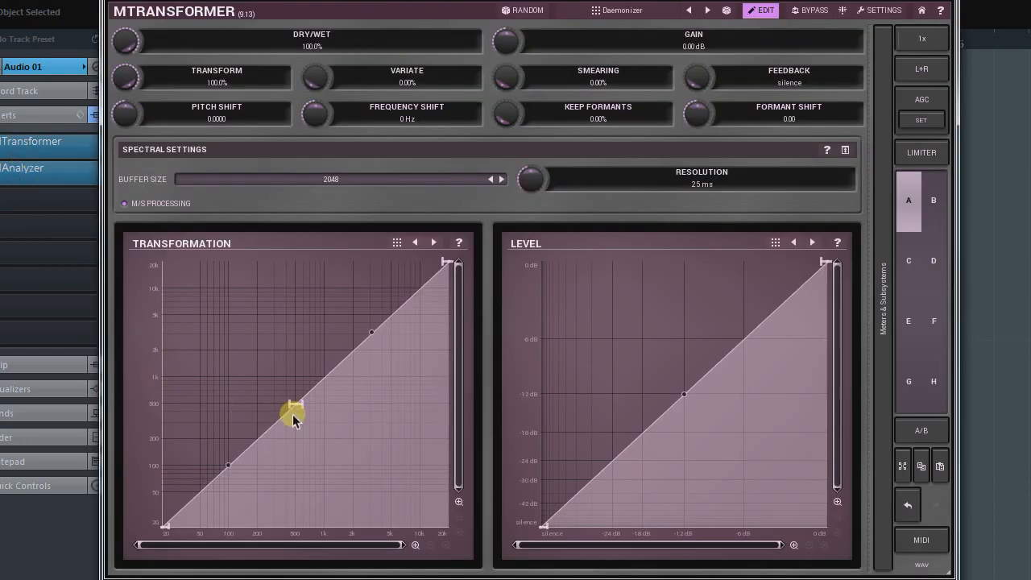
{"action": "double_click", "coordinate": [286, 413]}
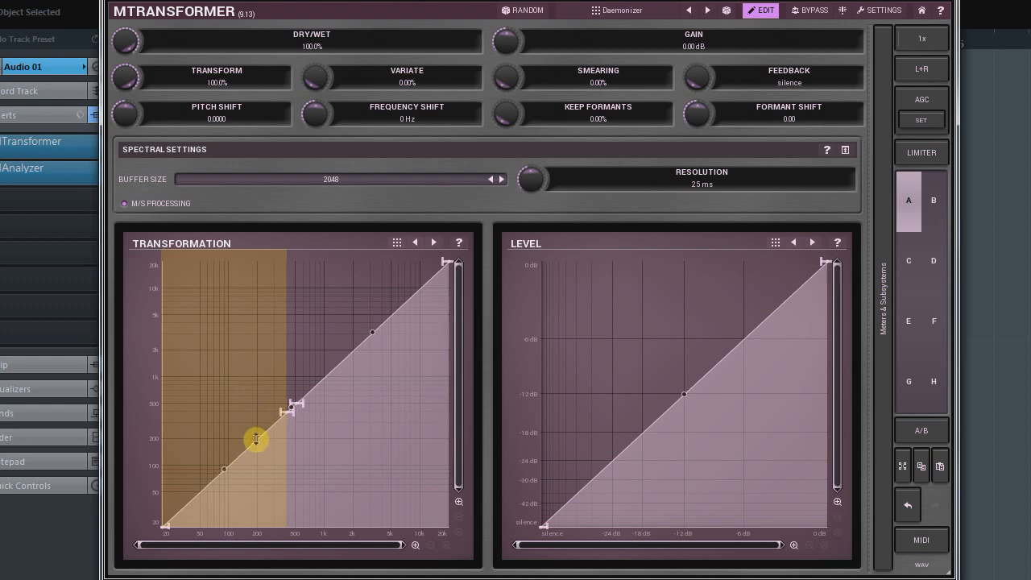
{"action": "mouse_move", "coordinate": [256, 439]}
{"action": "left_mouse_down"}
{"action": "mouse_move", "coordinate": [253, 378]}
{"action": "mouse_move", "coordinate": [254, 438]}
{"action": "left_mouse_up"}
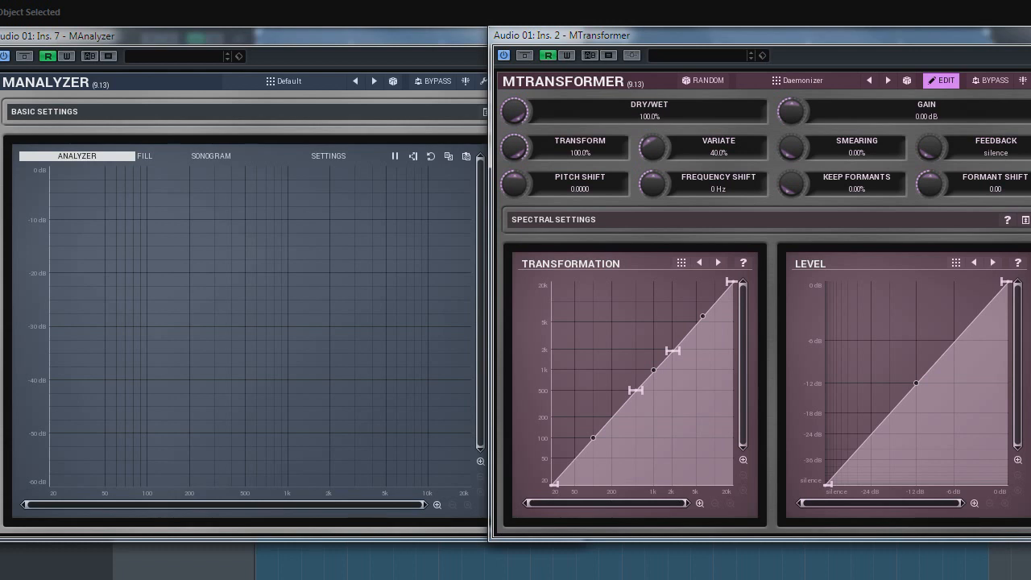
Step: Play the audio and bend the middle of the Level curve upward to about -9.5 dB
{"action": "key", "text": "space"}
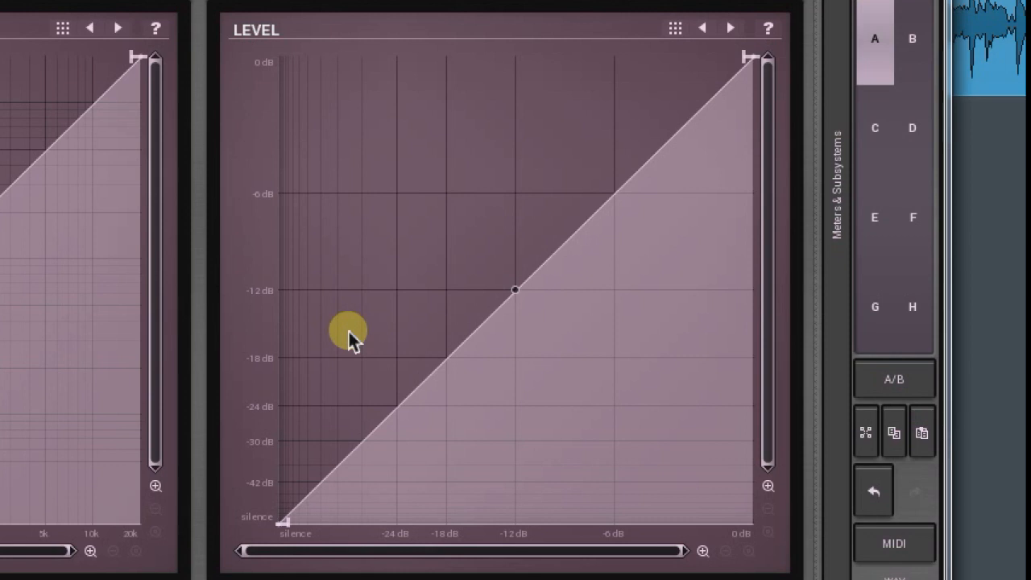
{"action": "left_click_drag", "start_coordinate": [515, 290], "coordinate": [516, 253]}
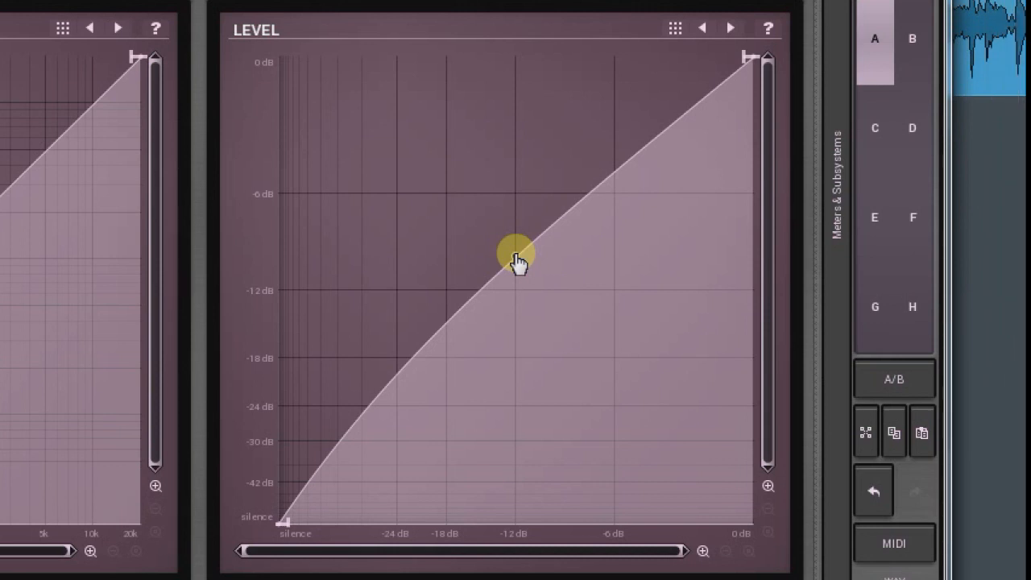
Step: Bend the middle of the Level curve down to about -15 dB and raise it back to about -12 dB
{"action": "left_click_drag", "start_coordinate": [518, 259], "coordinate": [524, 304]}
{"action": "left_click_drag", "start_coordinate": [524, 316], "coordinate": [524, 342]}
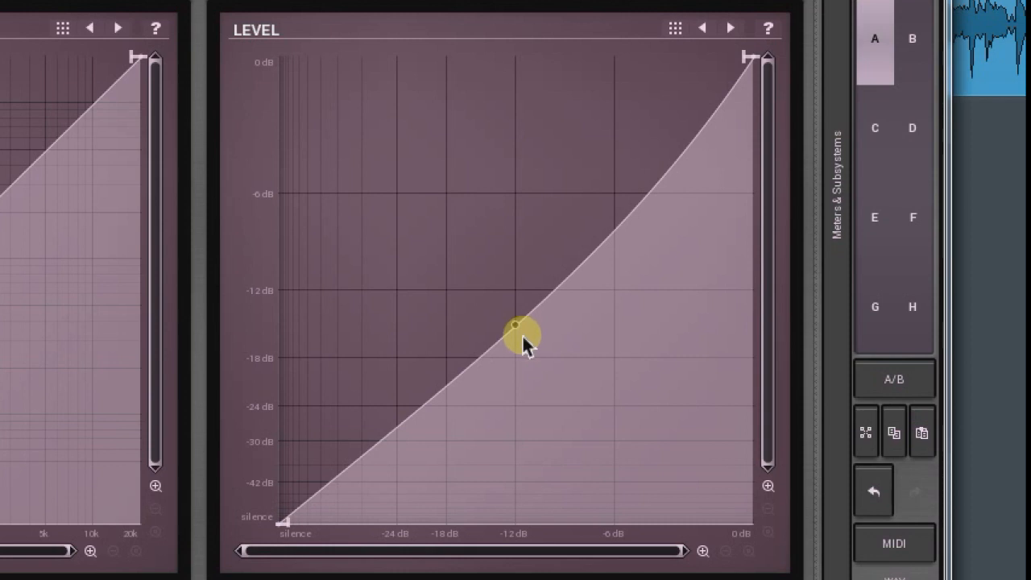
{"action": "left_click_drag", "start_coordinate": [516, 329], "coordinate": [516, 298]}
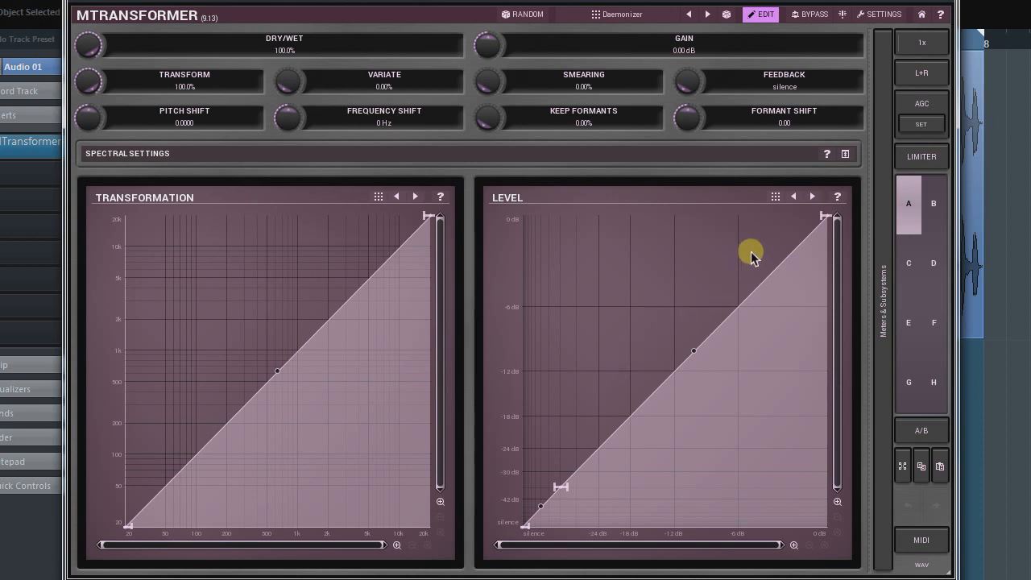
Step: Expand the Spectral Settings and view the available buffer sizes without choosing another one
{"action": "left_click", "coordinate": [845, 154]}
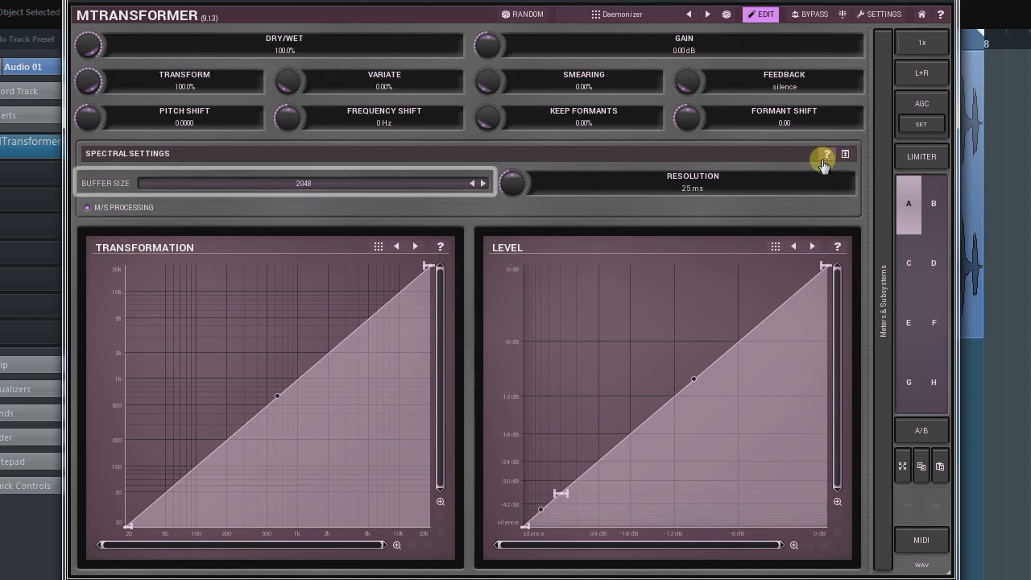
{"action": "left_click", "coordinate": [419, 188]}
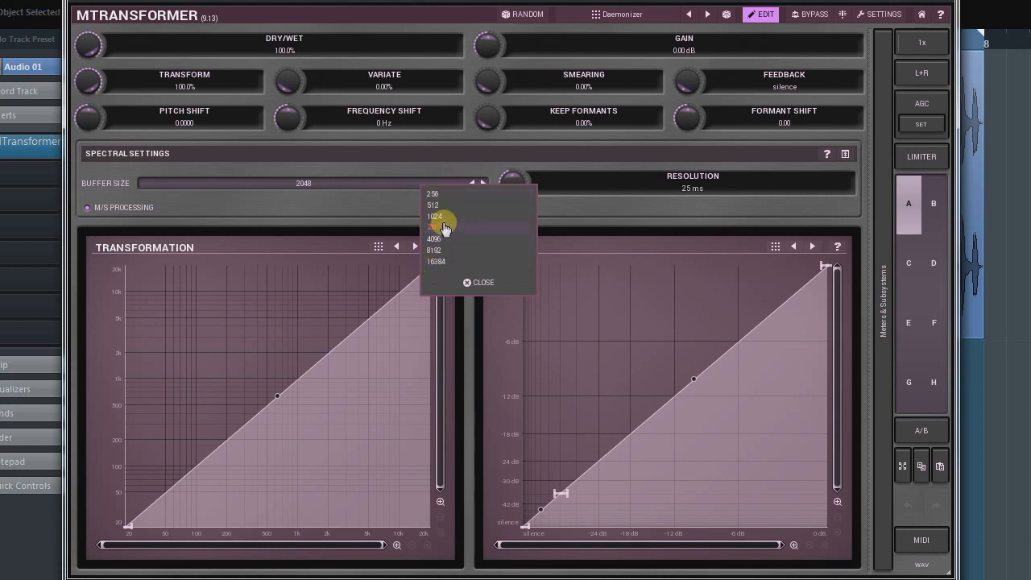
{"action": "left_click", "coordinate": [480, 283]}
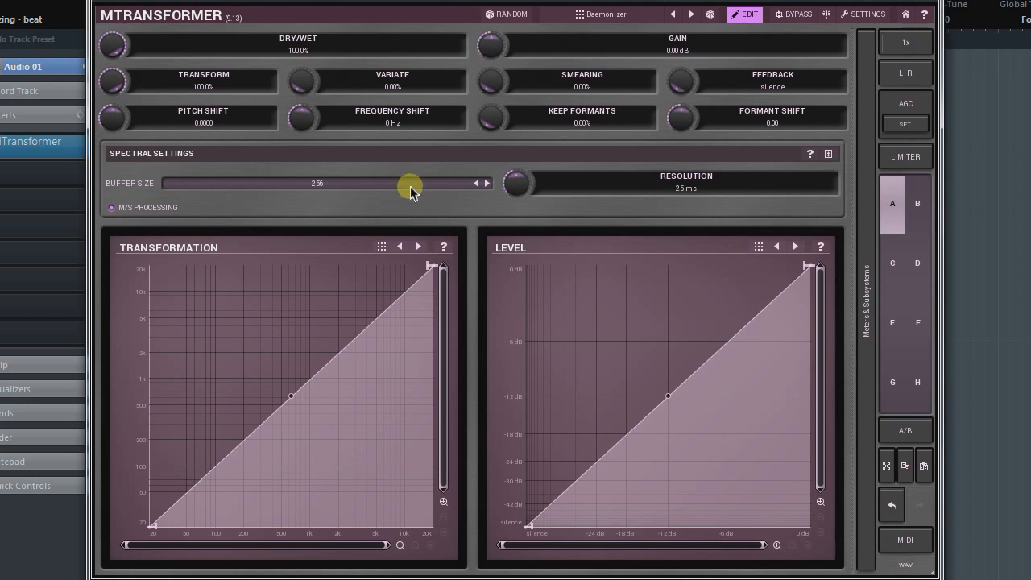
Step: Switch the buffer size successively to 2048, 8192 and 16384
{"action": "left_click", "coordinate": [409, 185]}
{"action": "left_click", "coordinate": [427, 227]}
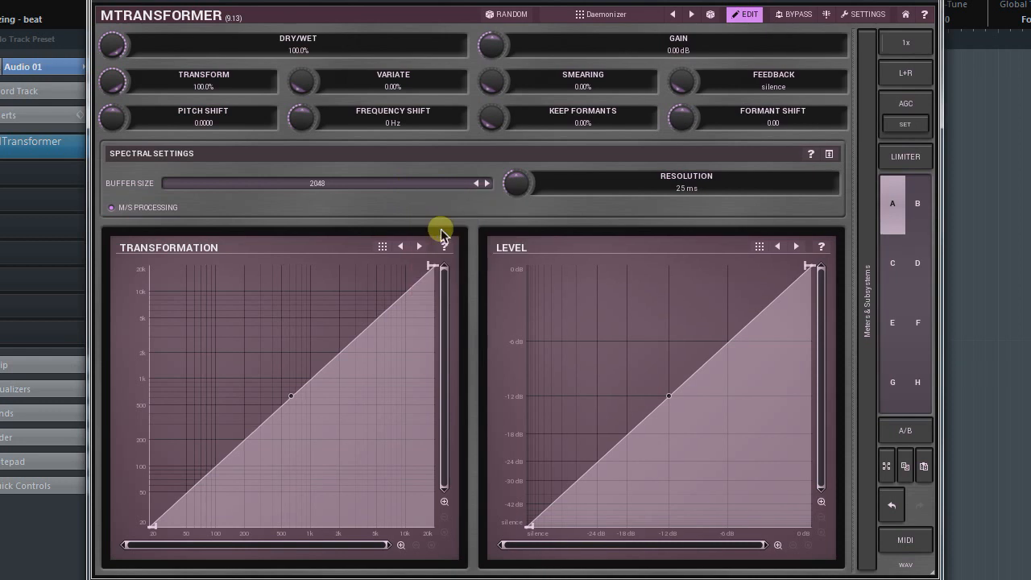
{"action": "left_click", "coordinate": [430, 184]}
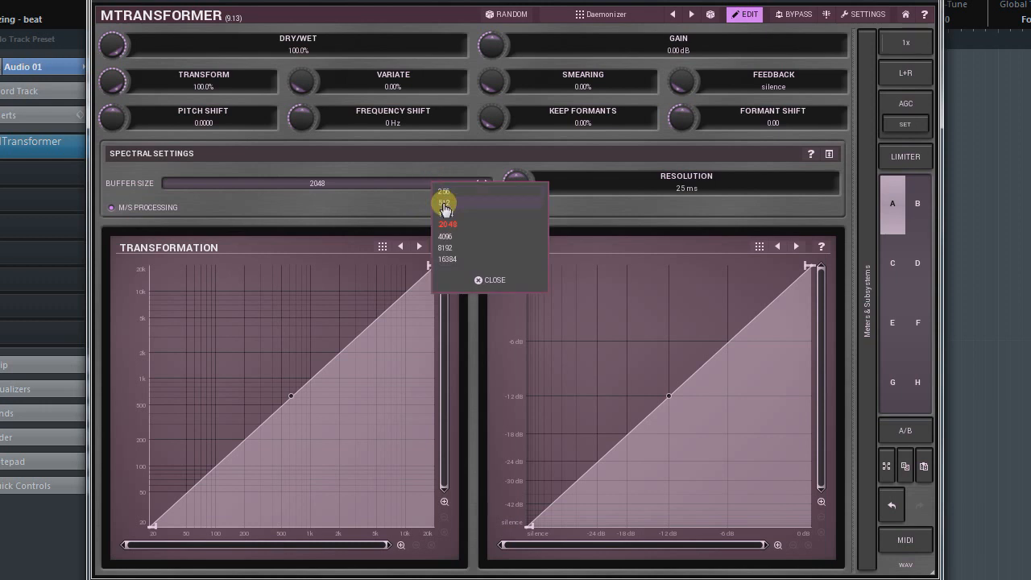
{"action": "left_click", "coordinate": [461, 249]}
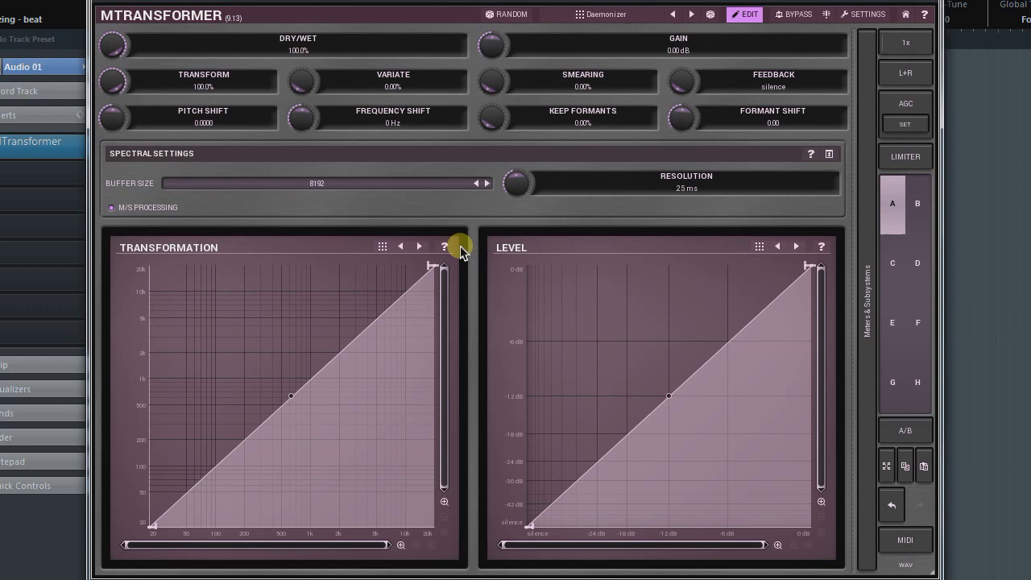
{"action": "left_click", "coordinate": [449, 185]}
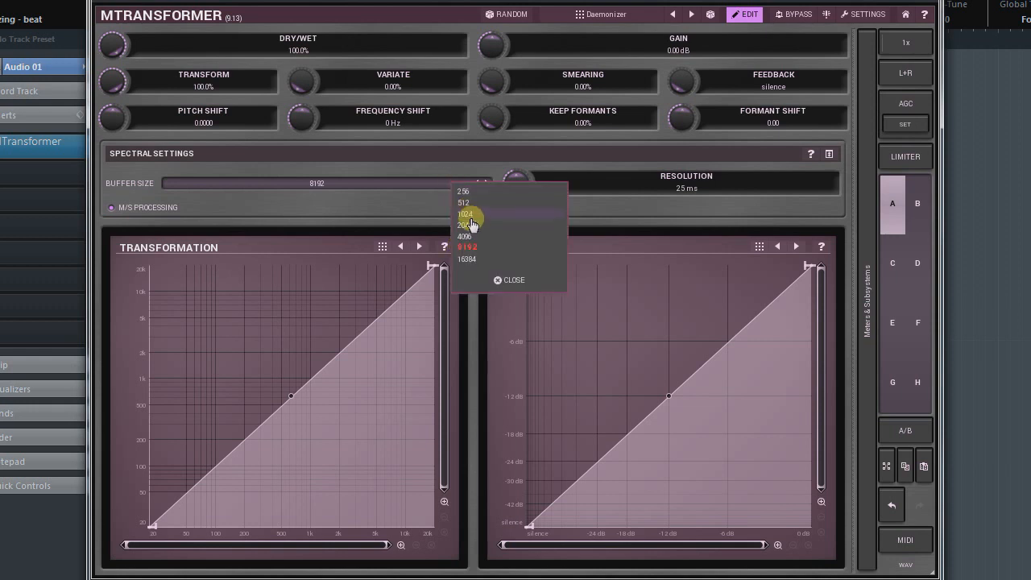
{"action": "left_click", "coordinate": [474, 262]}
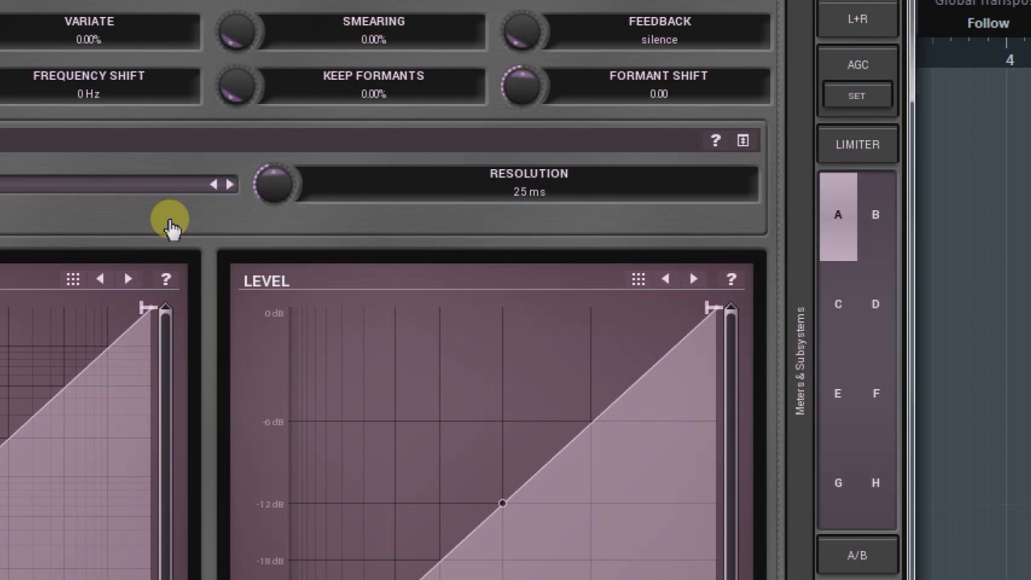
Step: Lower the spectral resolution to 1.0 ms and reset it to its default value
{"action": "mouse_move", "coordinate": [272, 189]}
{"action": "left_mouse_down"}
{"action": "mouse_move", "coordinate": [272, 172]}
{"action": "mouse_move", "coordinate": [273, 191]}
{"action": "left_mouse_up"}
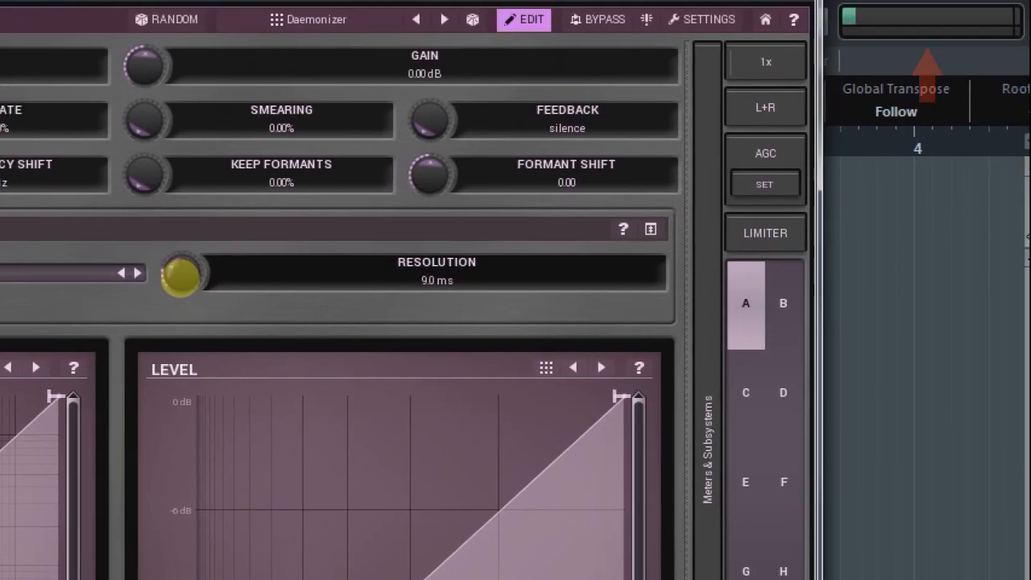
{"action": "left_click_drag", "start_coordinate": [181, 273], "coordinate": [181, 281]}
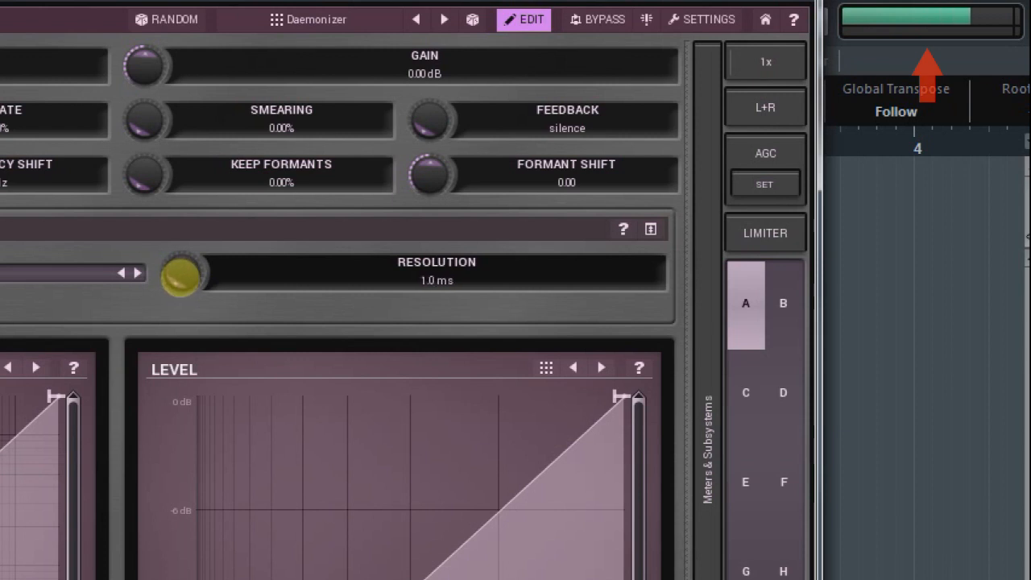
{"action": "double_click", "coordinate": [181, 278]}
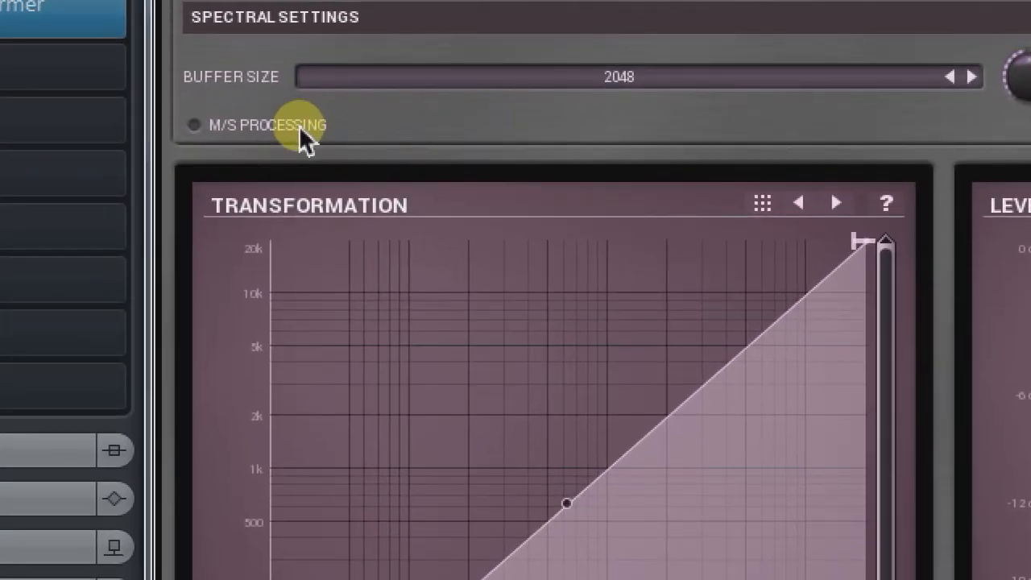
Step: Raise the Dry/Wet mix to 23% and bring it back down to 0%
{"action": "left_click", "coordinate": [301, 129]}
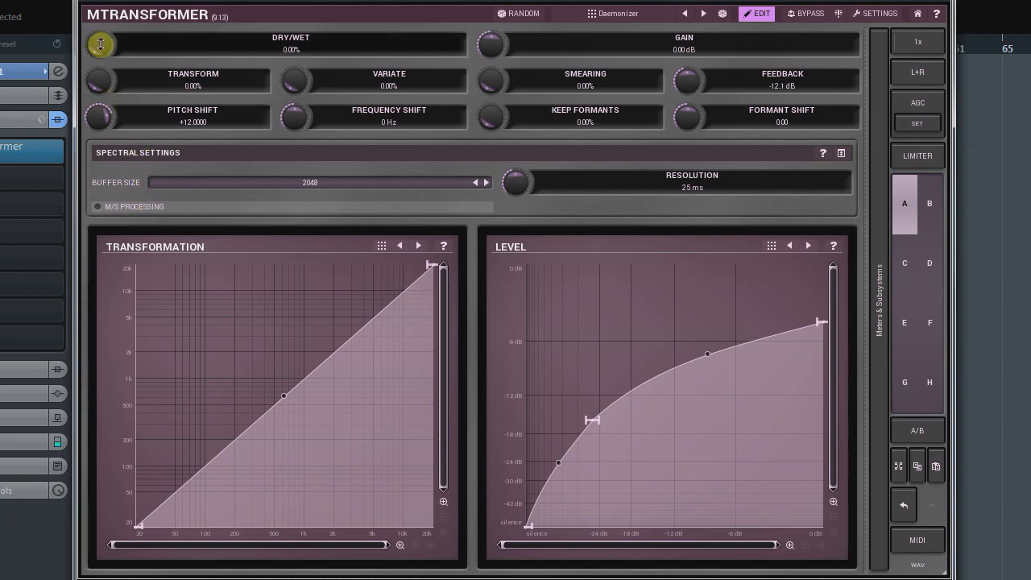
{"action": "left_click_drag", "start_coordinate": [100, 44], "coordinate": [100, 16]}
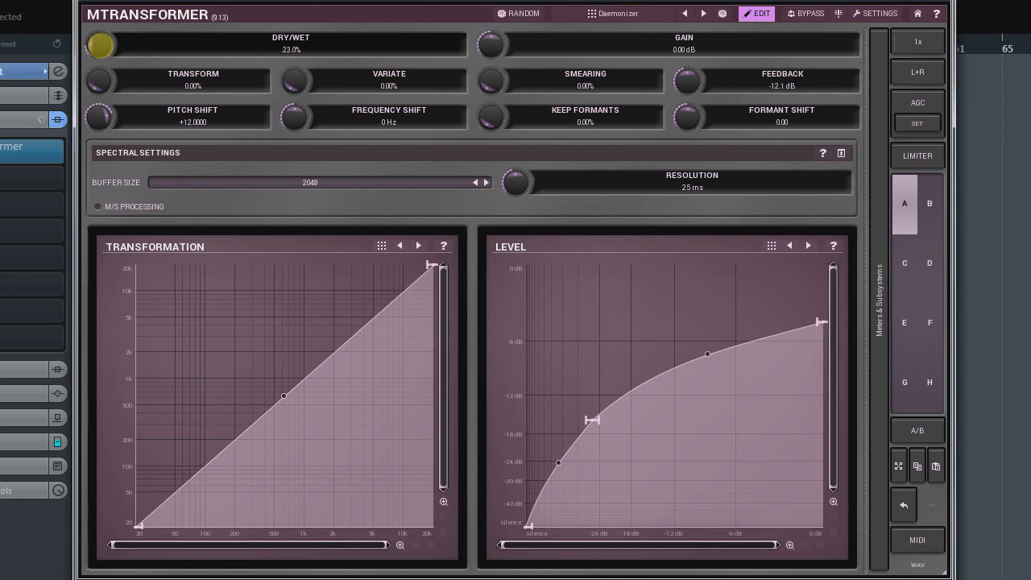
{"action": "left_click_drag", "start_coordinate": [100, 17], "coordinate": [100, 29]}
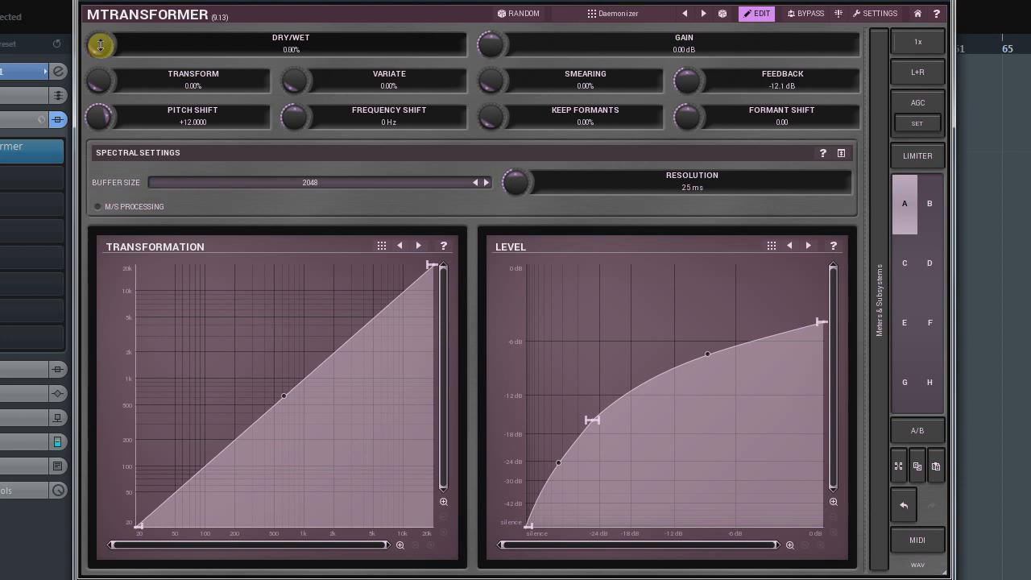